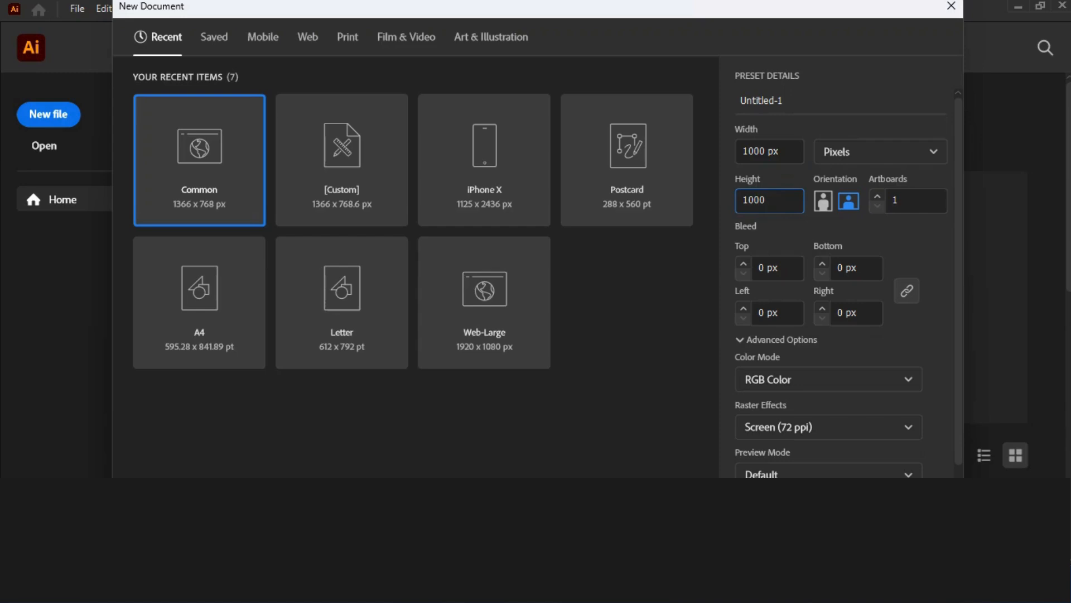
# Create a 1000 x 1000 px RGB document and draw a circle about 332 px in diameter at the artboard's centre.
pyautogui.click(856, 226)
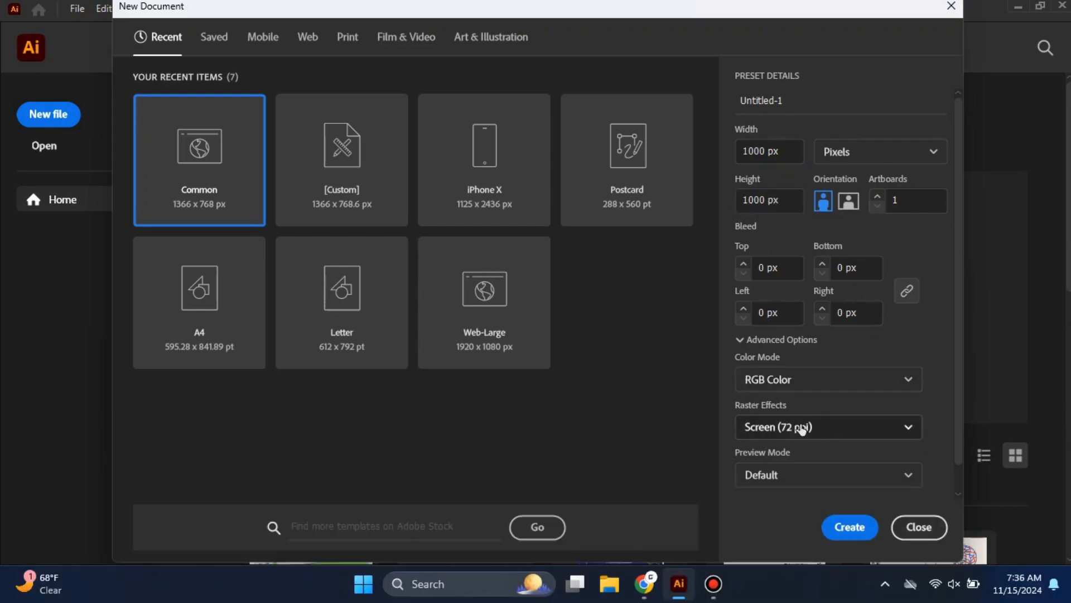
pyautogui.click(850, 528)
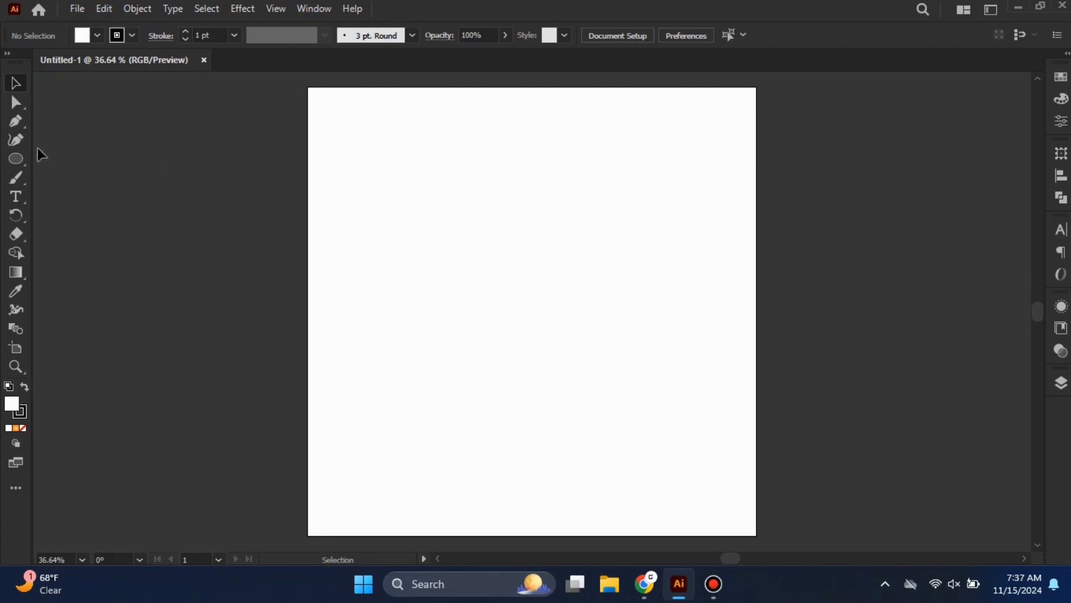
pyautogui.click(15, 160)
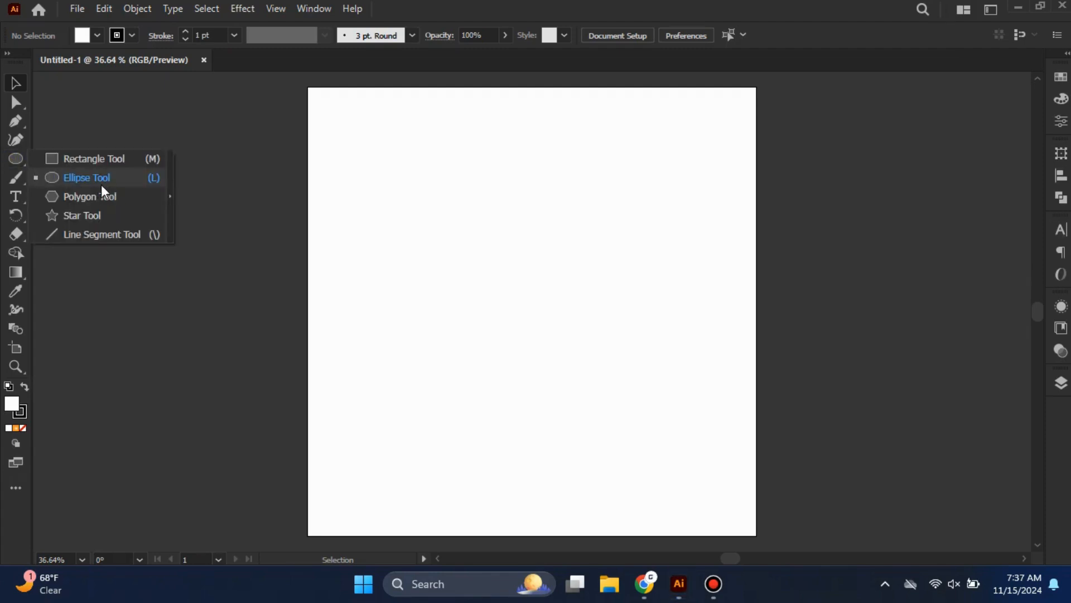
pyautogui.click(125, 179)
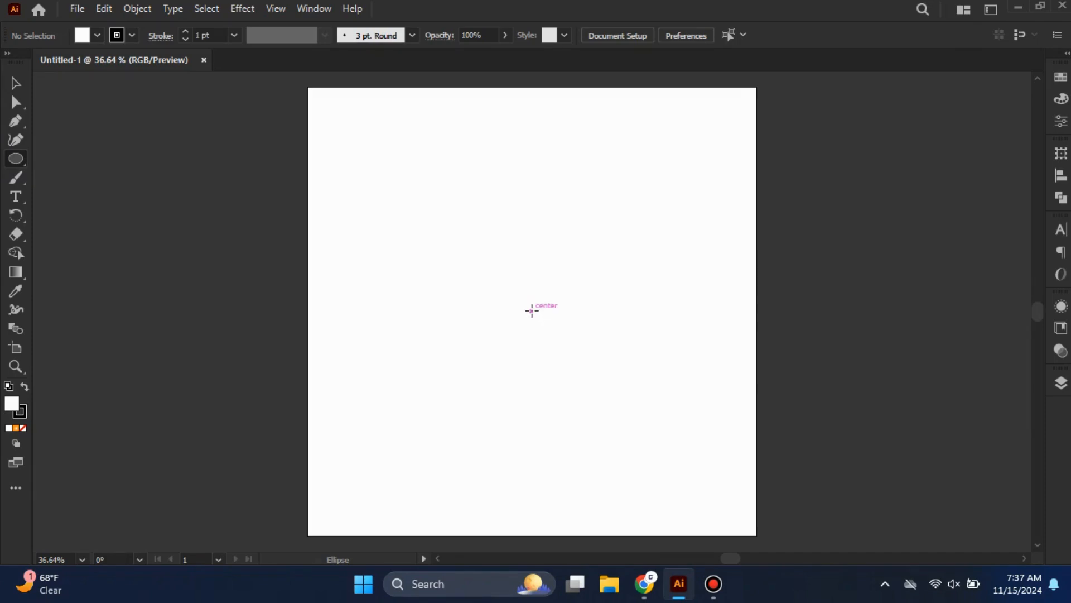
pyautogui.moveTo(532, 311); pyautogui.dragTo(606, 366)
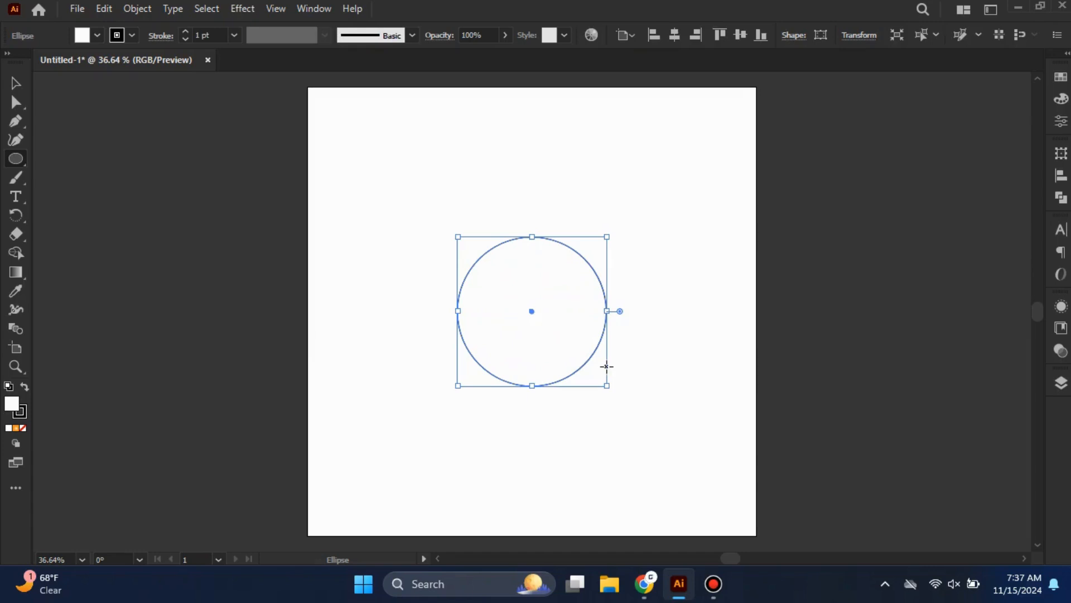
# Duplicate the circle horizontally so that the two circles overlap by half their width.
pyautogui.press('v')
pyautogui.click(547, 310)
pyautogui.moveTo(543, 311)
pyautogui.mouseDown()
pyautogui.moveTo(489, 311)
pyautogui.moveTo(560, 312)
pyautogui.moveTo(552, 311)
pyautogui.mouseUp()
pyautogui.click(624, 431)
# Intersect the two overlapping circles with Pathfinder to leave only the leaf-shaped overlap.
pyautogui.moveTo(387, 186); pyautogui.dragTo(644, 431)
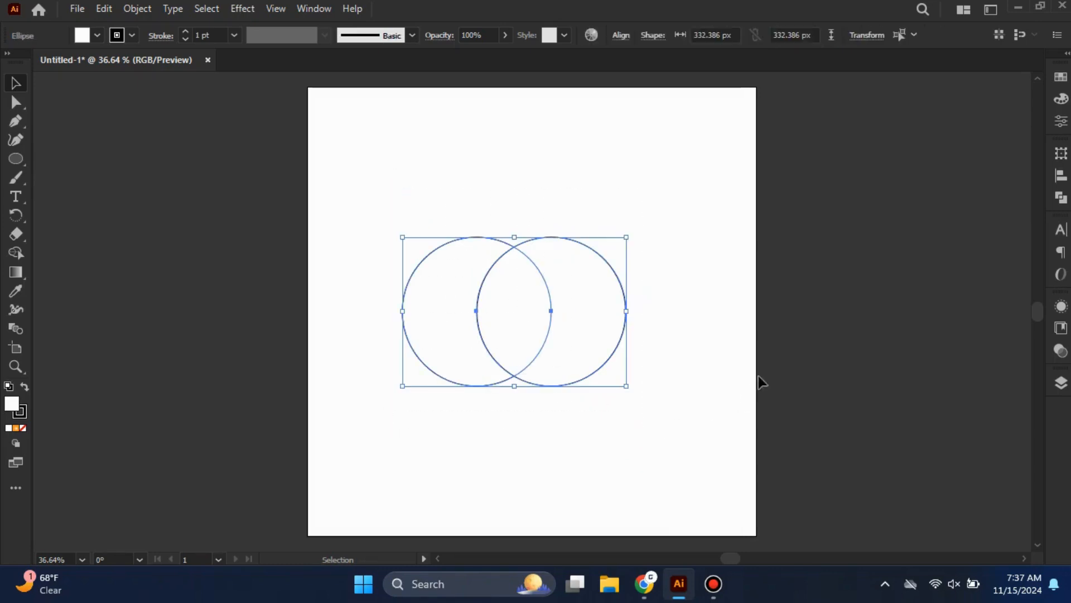
pyautogui.click(1061, 201)
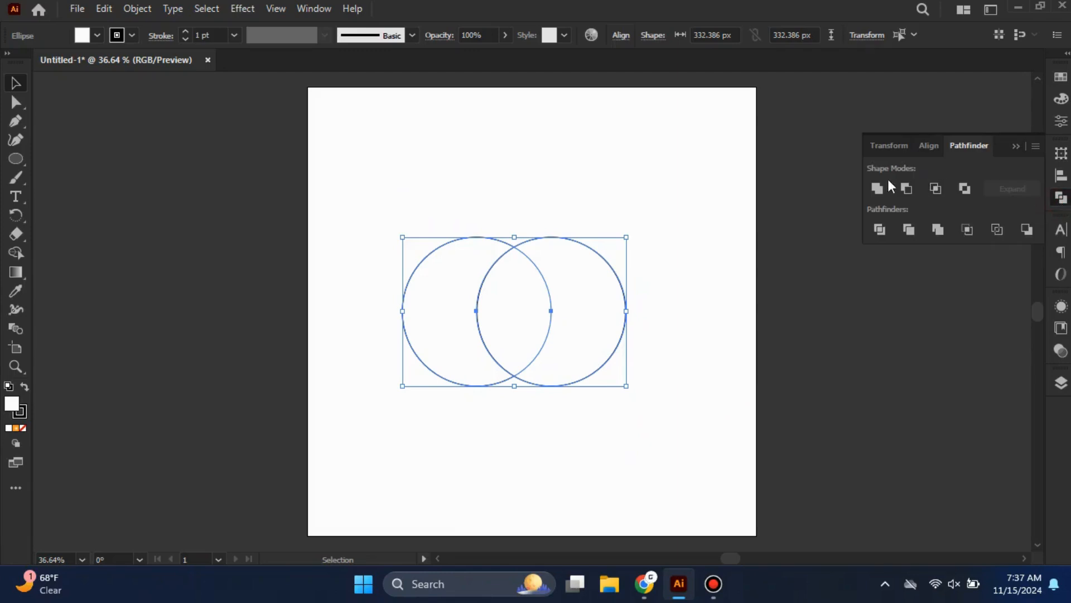
pyautogui.click(941, 194)
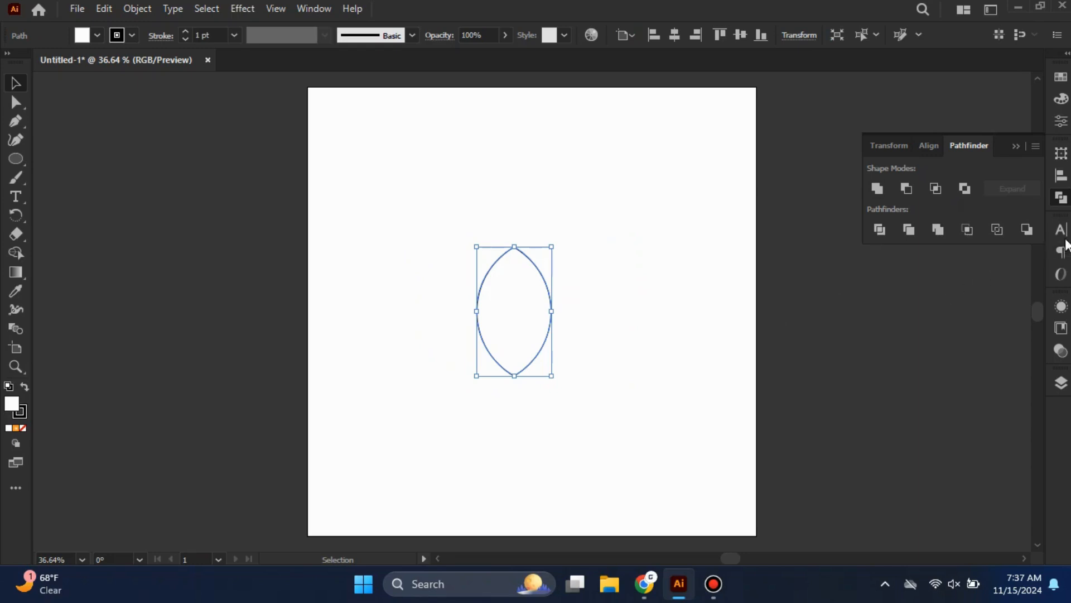
pyautogui.click(1061, 198)
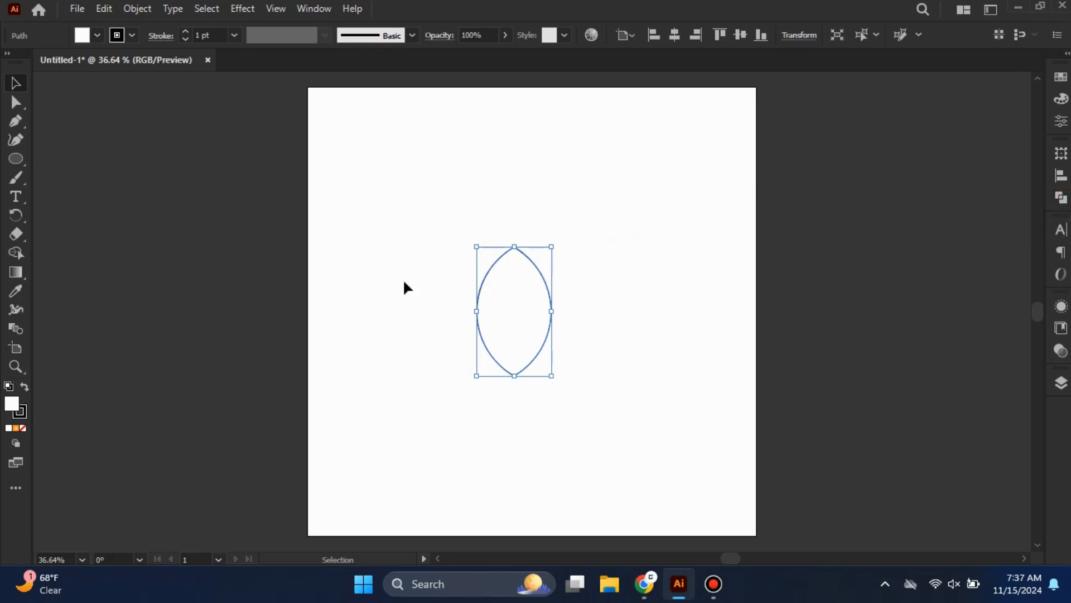
# Fill the leaf shape with black and remove its stroke.
pyautogui.click(25, 386)
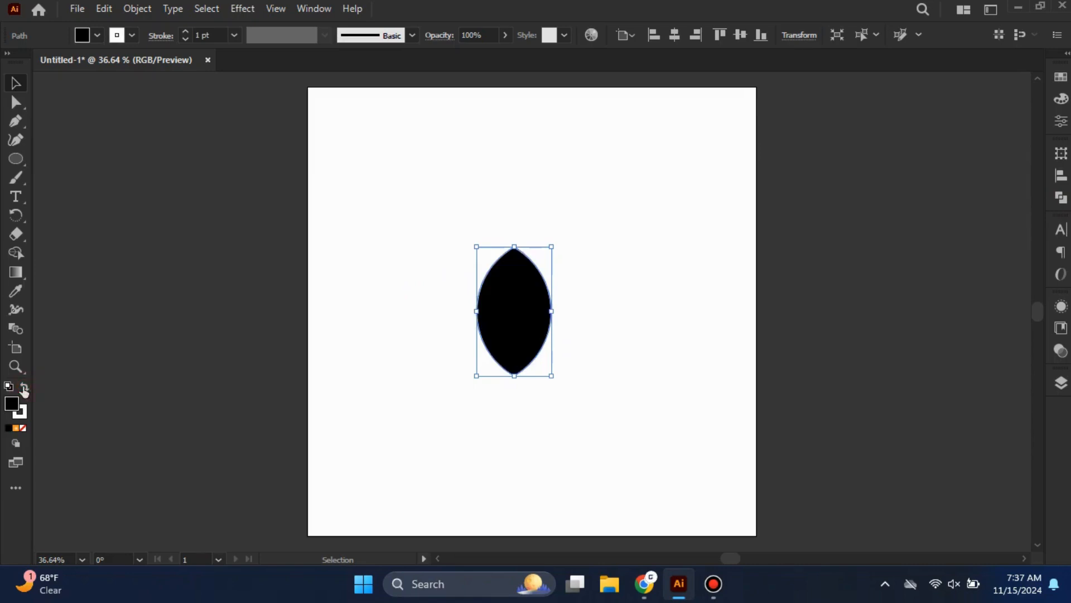
pyautogui.click(23, 414)
pyautogui.click(22, 427)
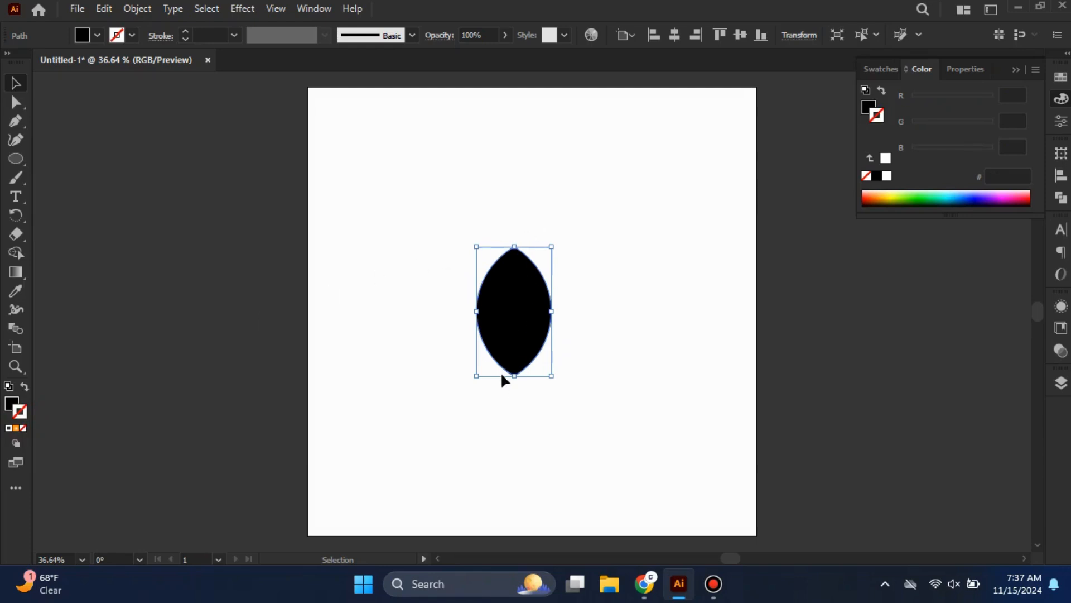
# Shrink the leaf, place it near the artboard's top edge and duplicate it straight down near the bottom edge.
pyautogui.moveTo(515, 375); pyautogui.dragTo(513, 109)
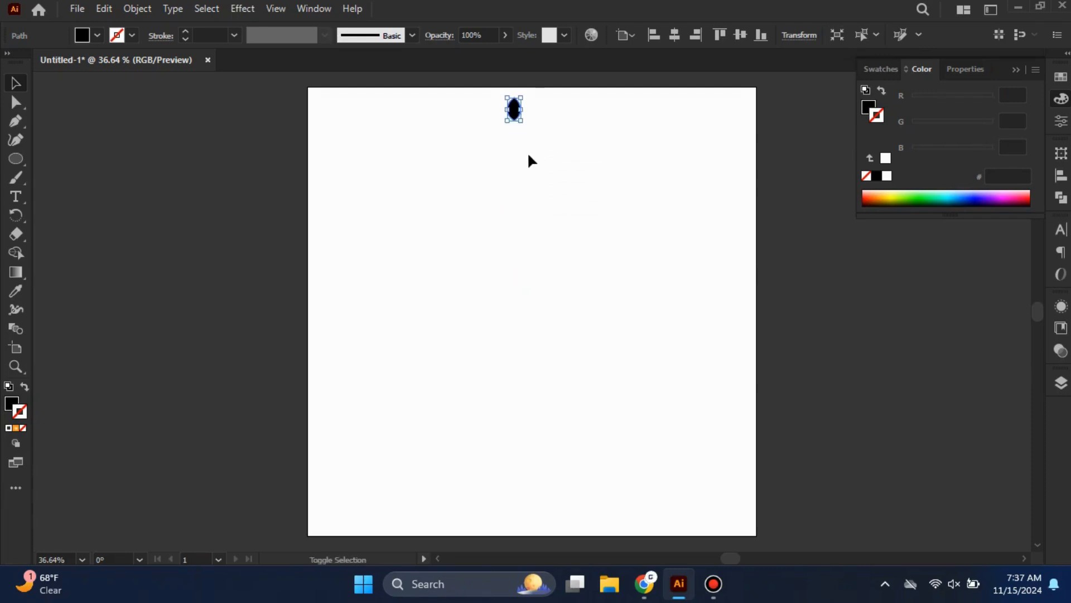
pyautogui.moveTo(514, 111); pyautogui.dragTo(531, 517)
# Group the upper and lower leaves and centre the group horizontally and vertically on the artboard.
pyautogui.keyDown('shift'); pyautogui.click(519, 117); pyautogui.keyUp('shift')
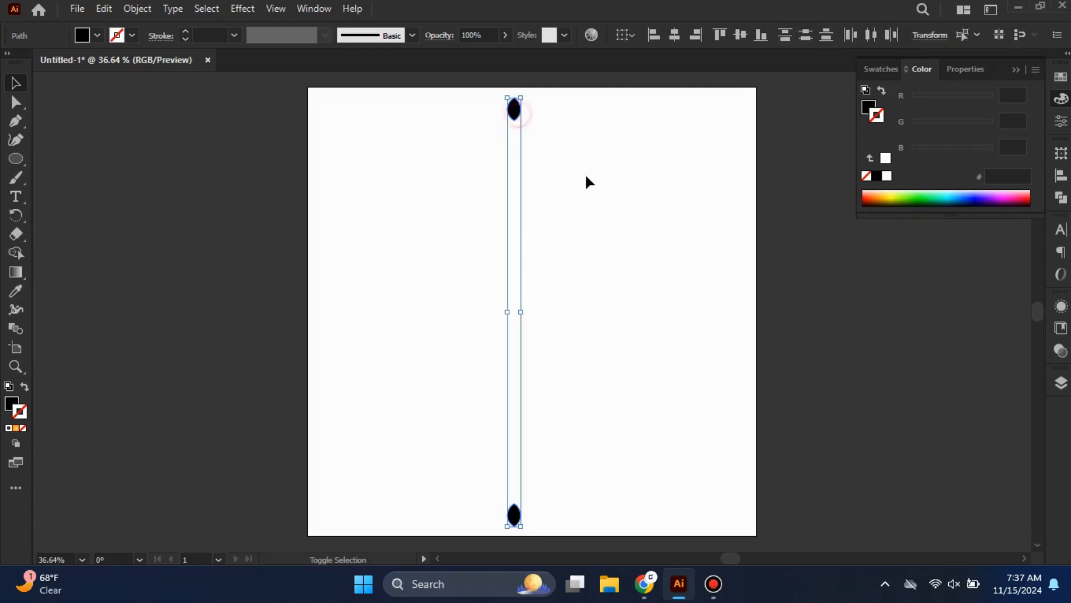
pyautogui.press('ctrl')
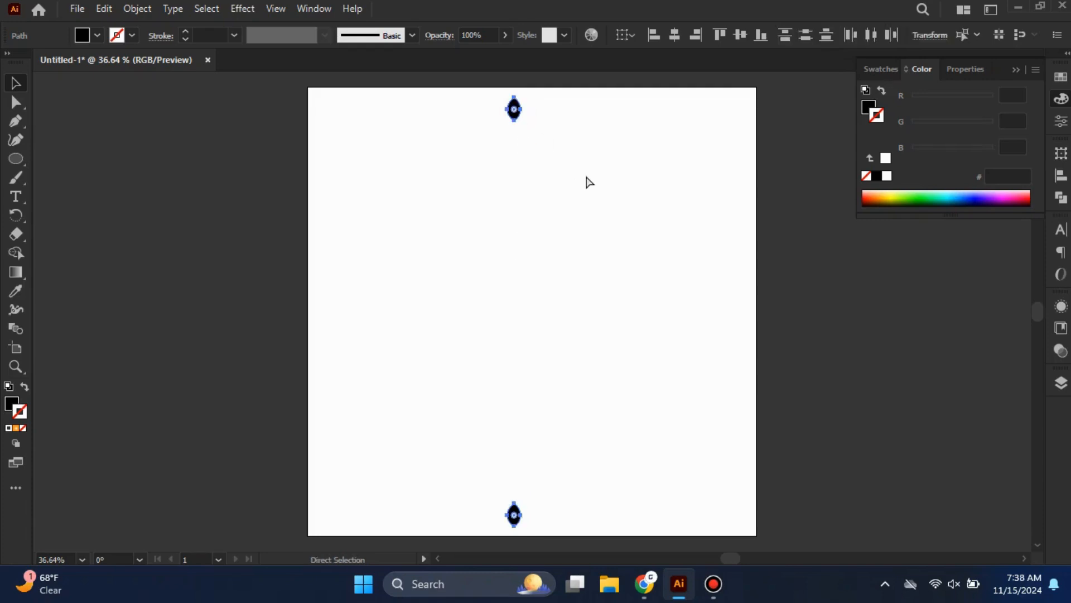
pyautogui.rightClick(519, 112)
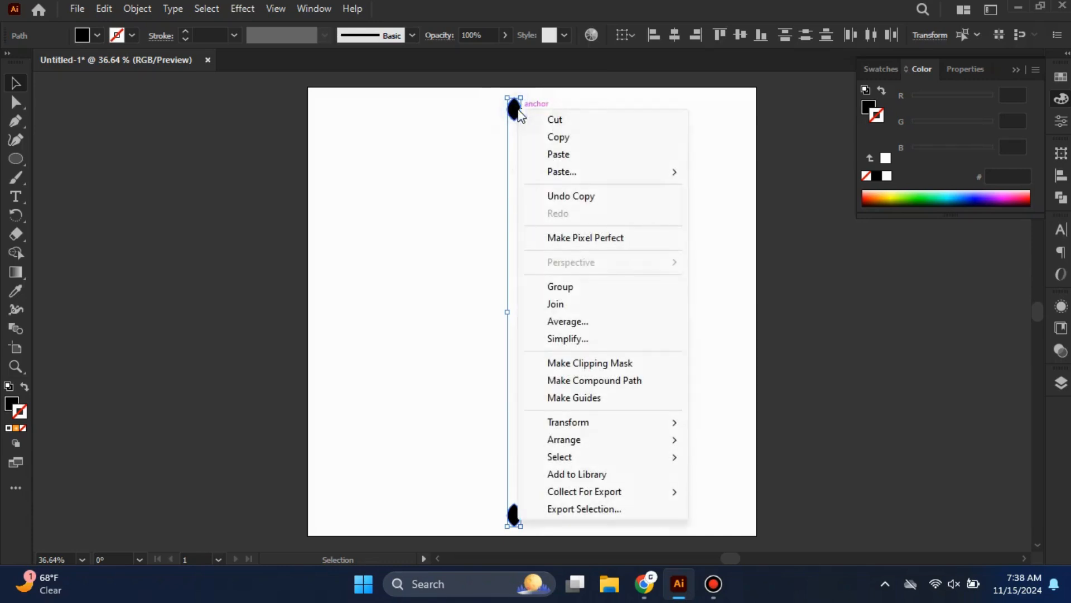
pyautogui.click(605, 288)
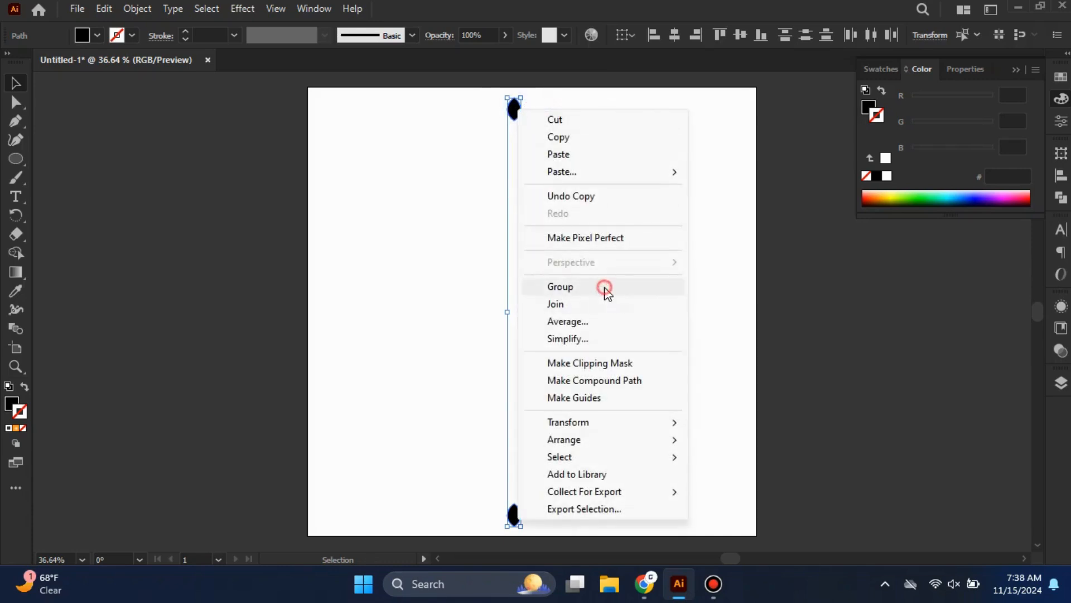
pyautogui.click(677, 34)
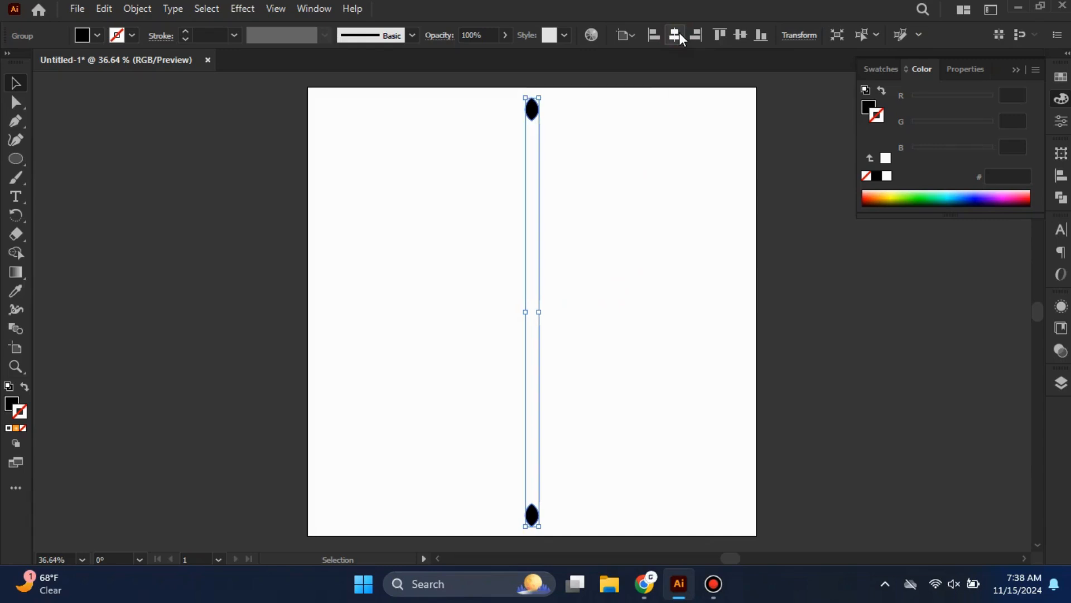
pyautogui.click(744, 35)
# Apply a Transform effect to the leaf group with a 10° rotation and 20 copies to form a ring.
pyautogui.click(243, 8)
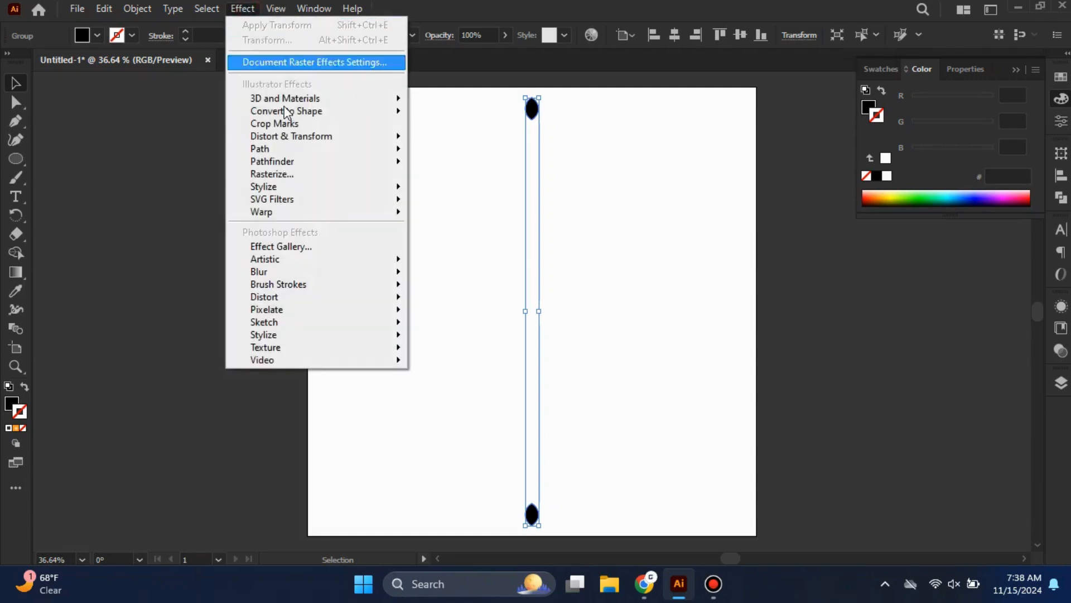
pyautogui.moveTo(371, 140)
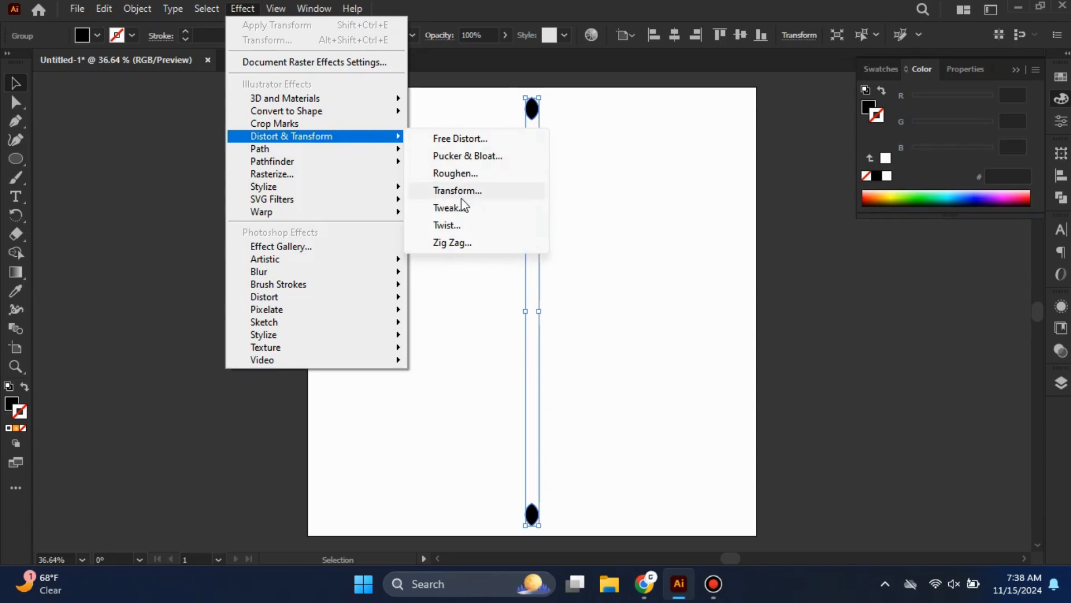
pyautogui.click(534, 195)
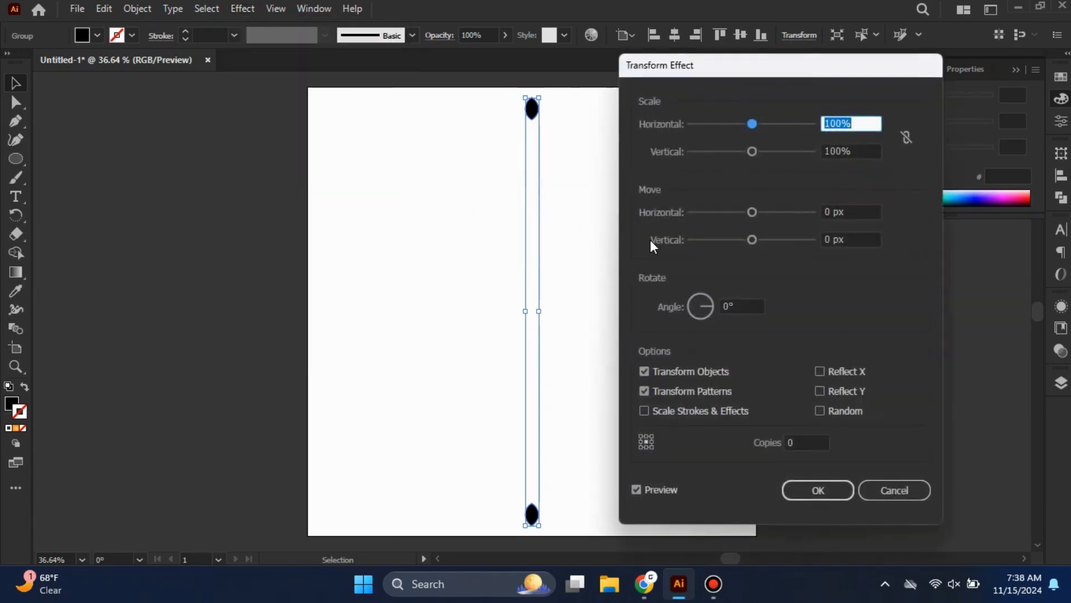
pyautogui.click(745, 308)
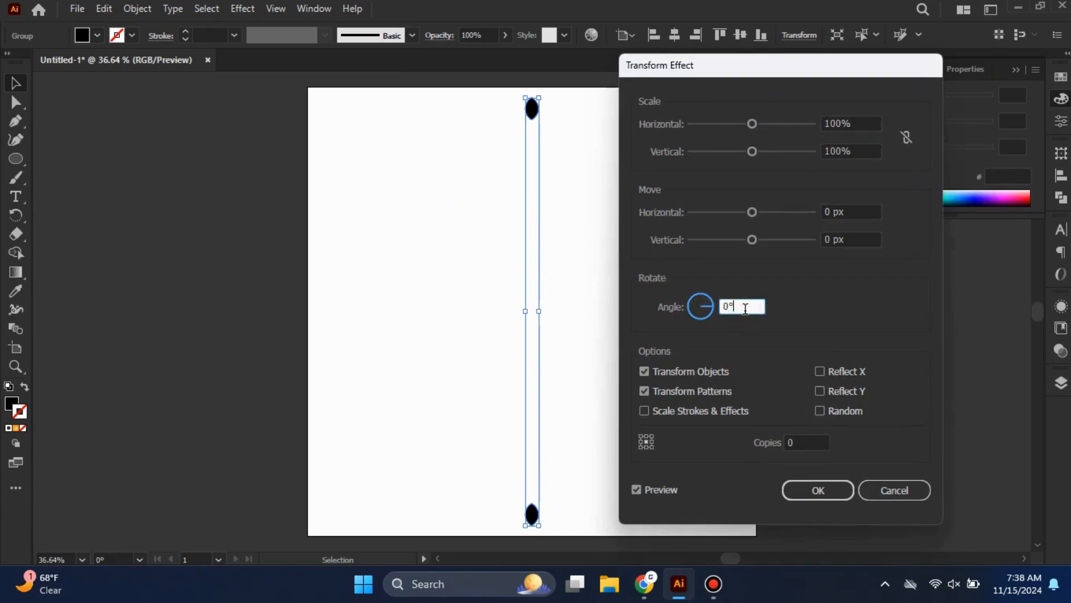
pyautogui.hotkey('shift', 'Left')
pyautogui.hotkey('shift', 'Left')
pyautogui.write('10')
pyautogui.press('Tab')
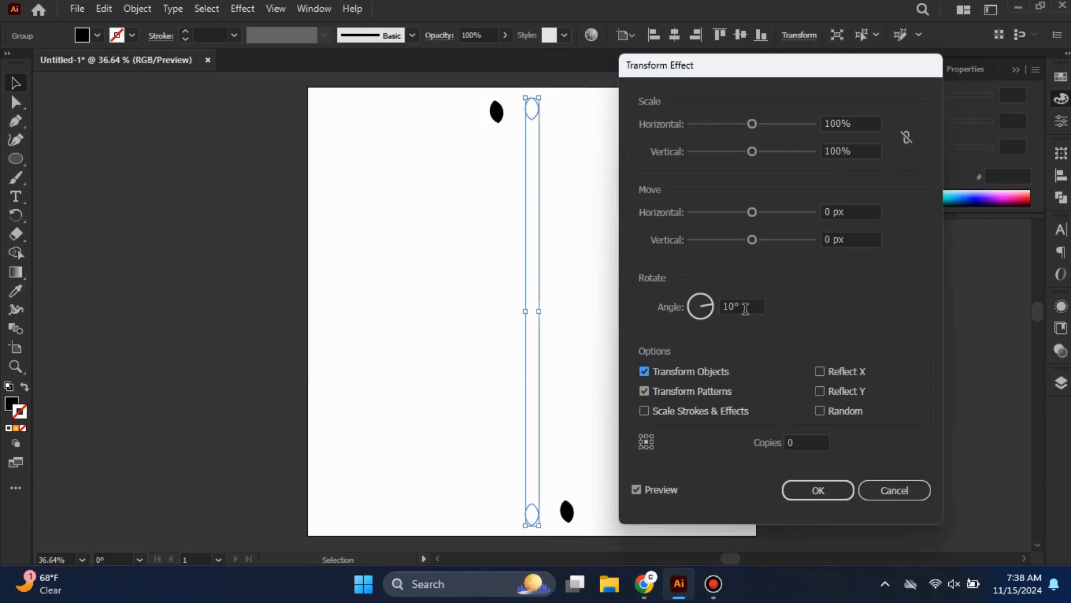
pyautogui.click(804, 443)
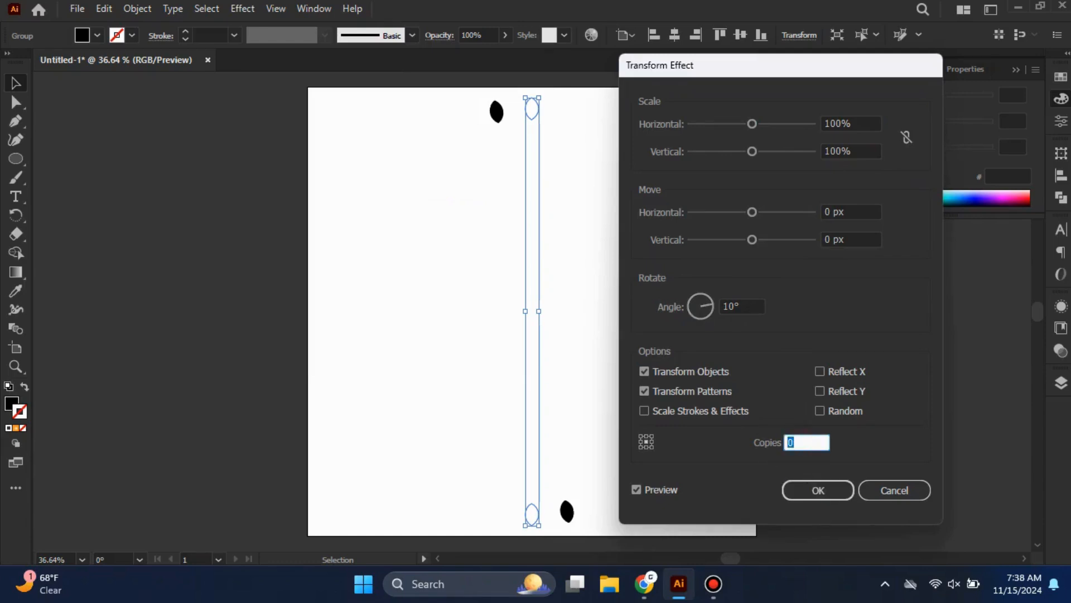
pyautogui.write('20')
pyautogui.click(815, 492)
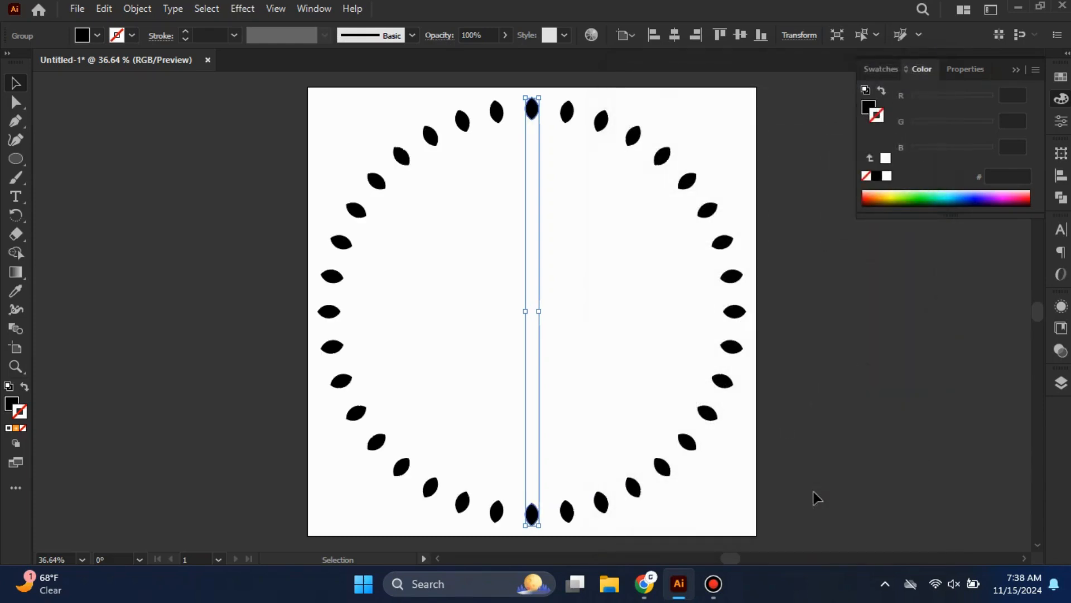
# Add a second Transform effect to the leaf ring, scaling it to 90% horizontally and 90% vertically.
pyautogui.click(199, 9)
pyautogui.click(202, 8)
pyautogui.click(238, 9)
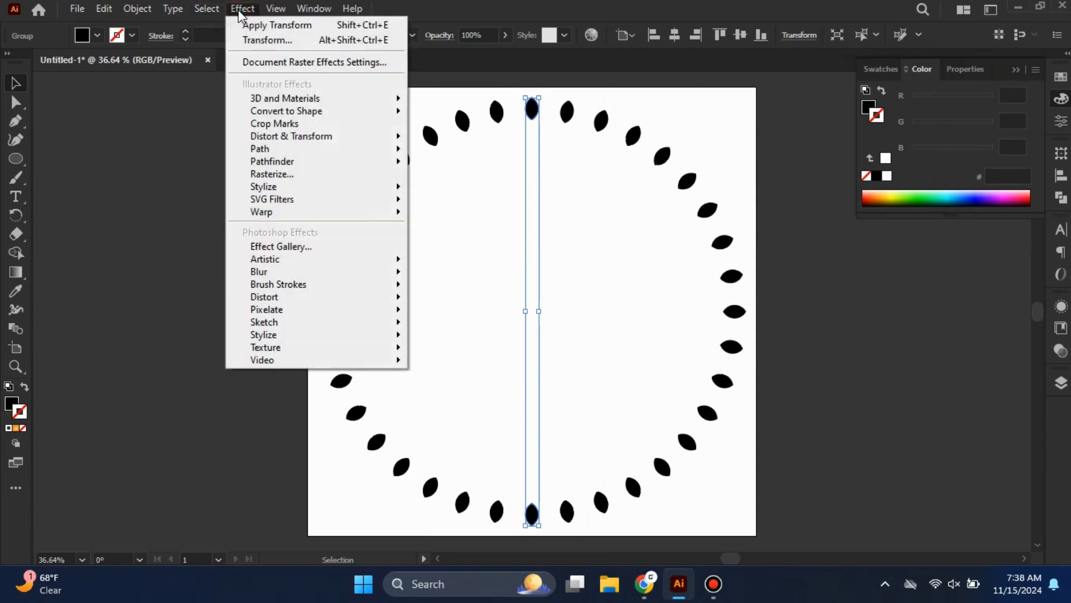
pyautogui.moveTo(357, 136)
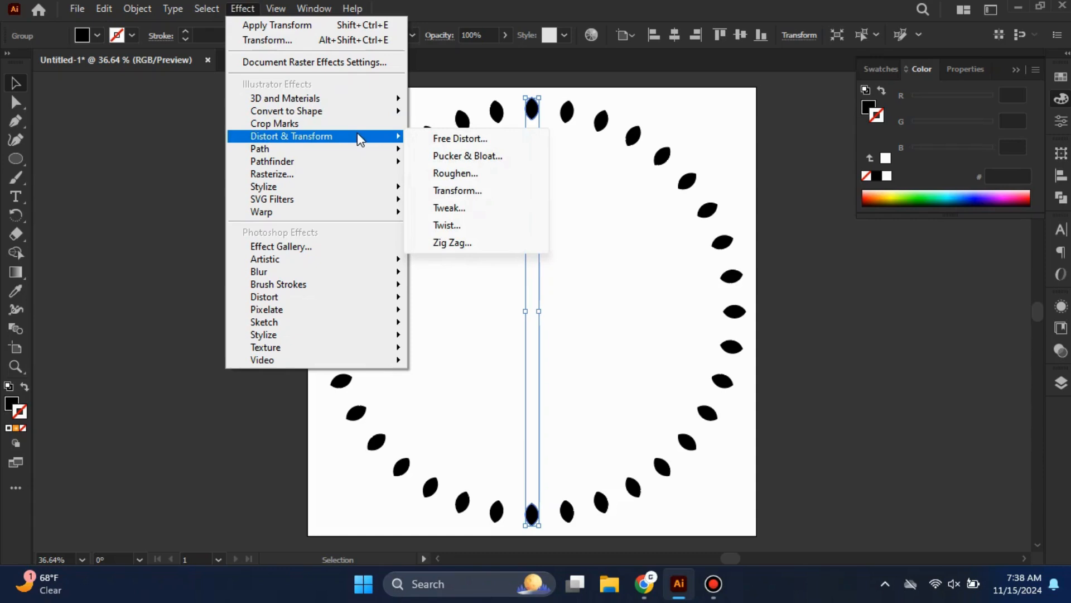
pyautogui.click(509, 197)
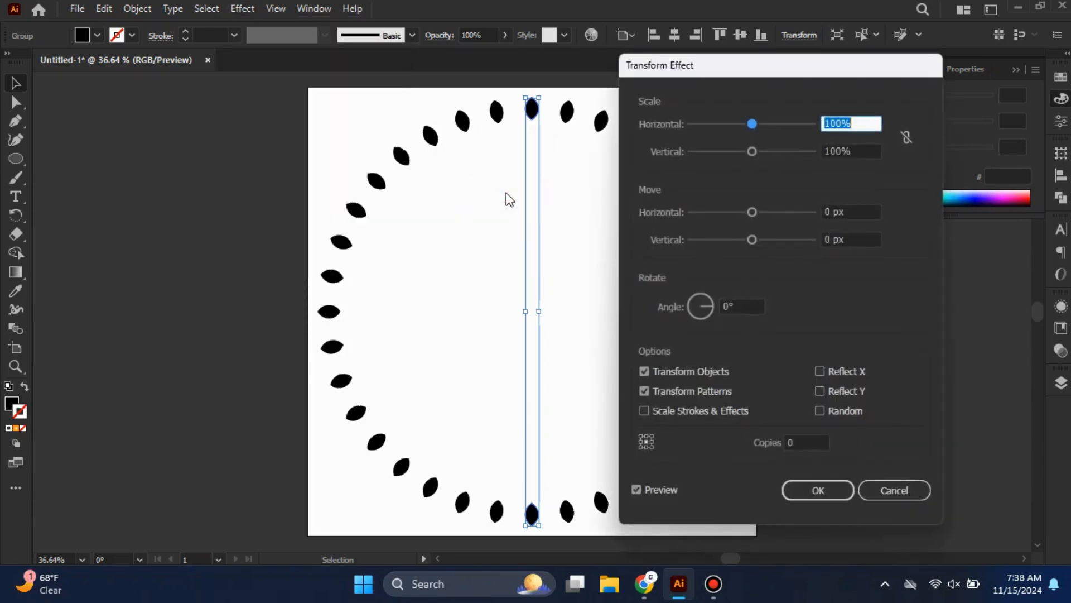
pyautogui.click(876, 121)
pyautogui.doubleClick(848, 122)
pyautogui.write('90')
pyautogui.press('Tab')
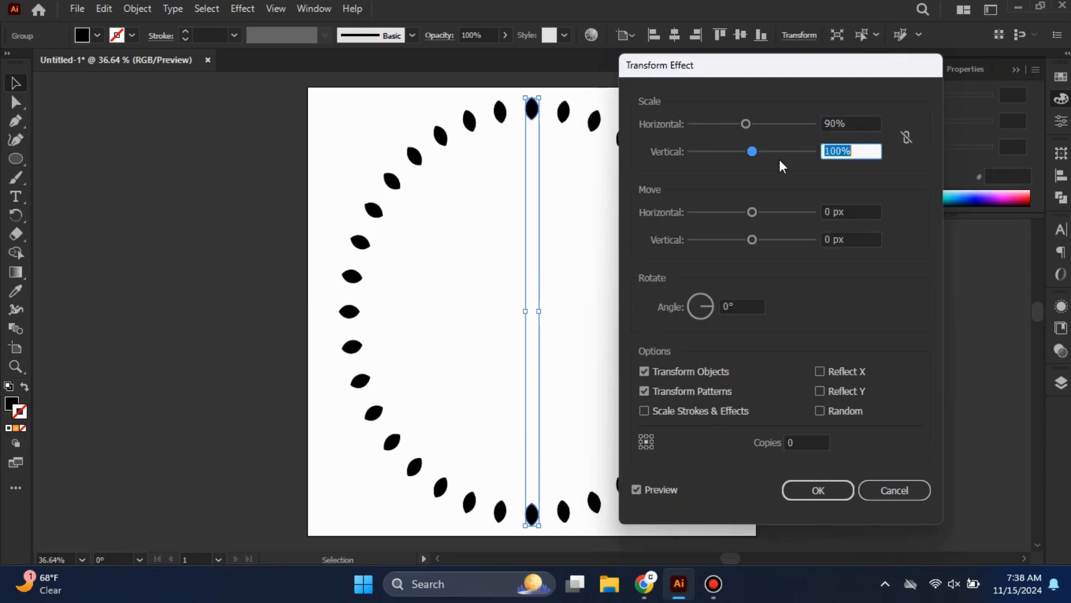
pyautogui.write('90')
pyautogui.press('Tab')
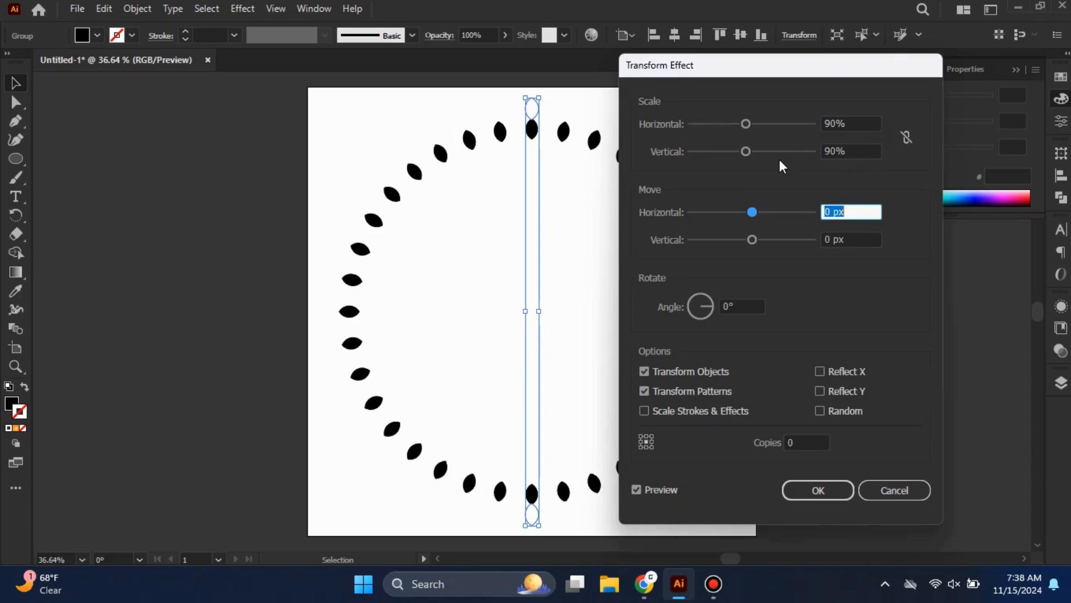
# Set the second Transform effect to a 15° rotation with 50 copies and apply it.
pyautogui.click(738, 306)
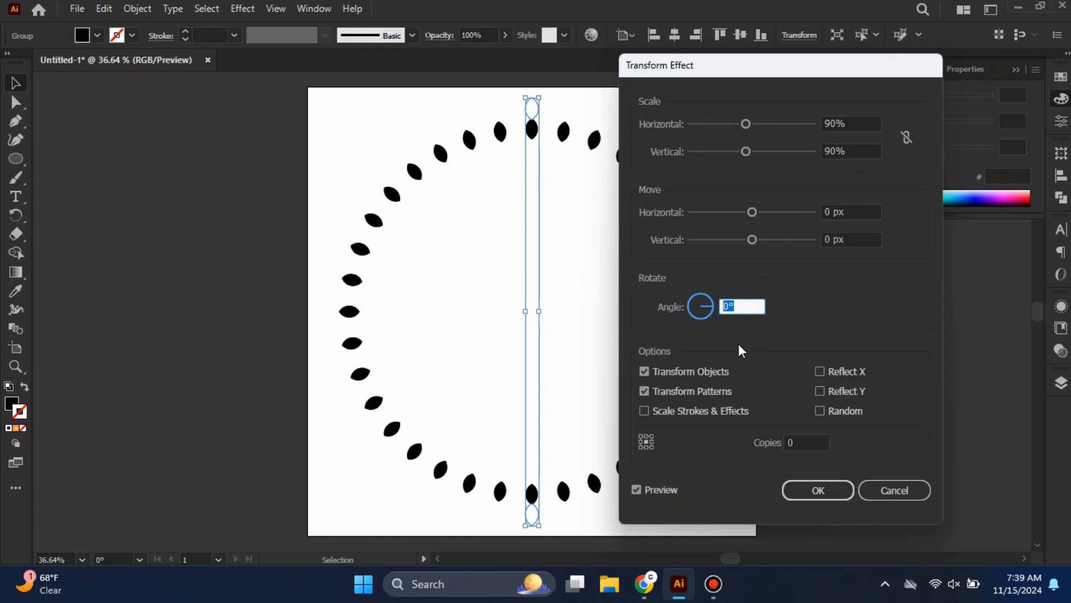
pyautogui.write('15')
pyautogui.press('Tab')
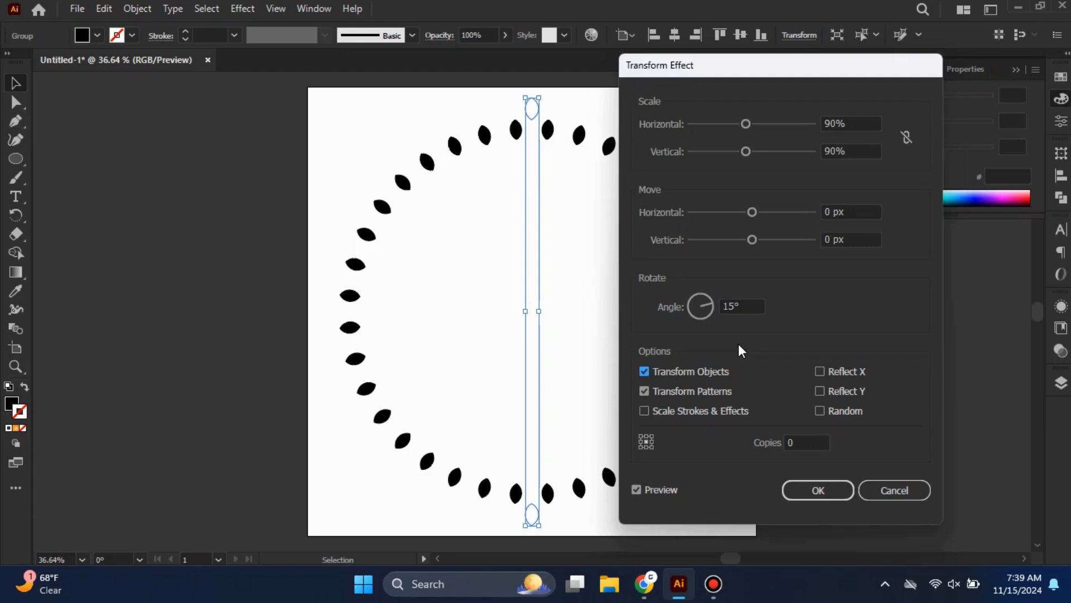
pyautogui.click(806, 443)
pyautogui.press('BackSpace')
pyautogui.write('5')
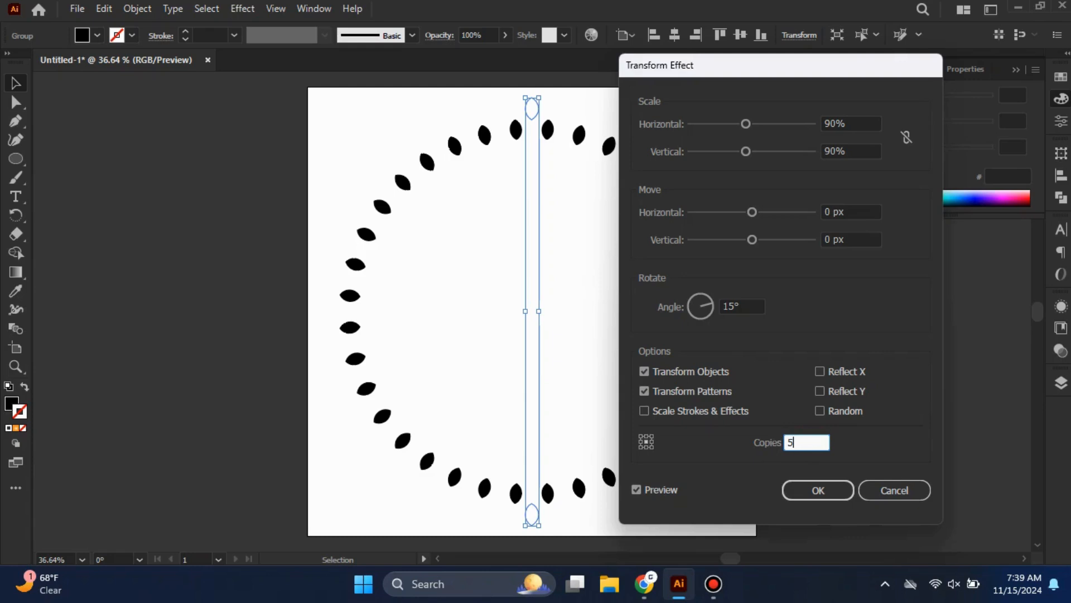
pyautogui.write('0')
pyautogui.press('Tab')
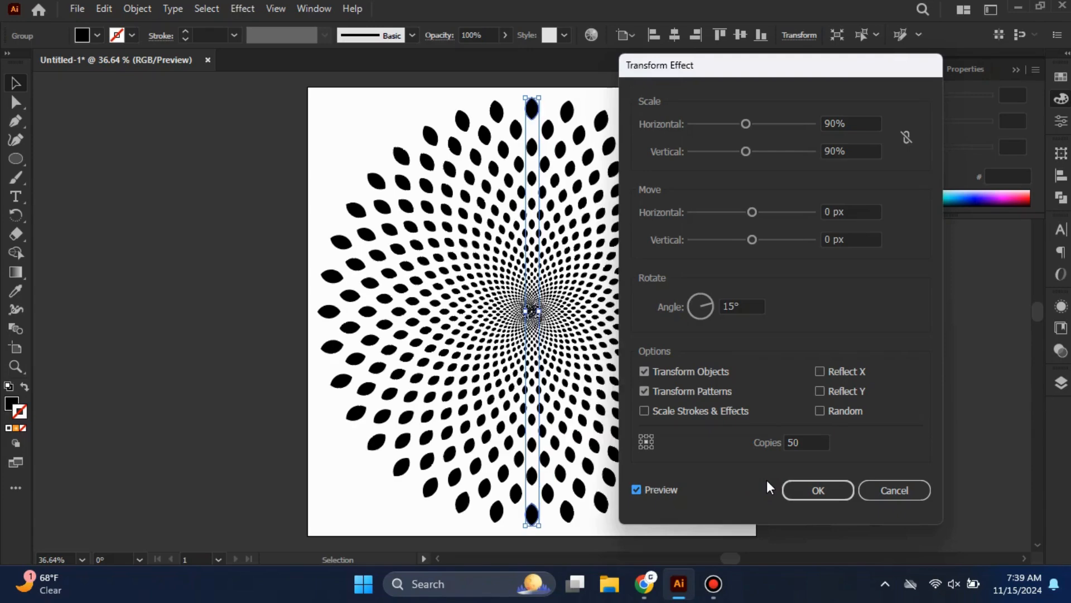
pyautogui.click(804, 494)
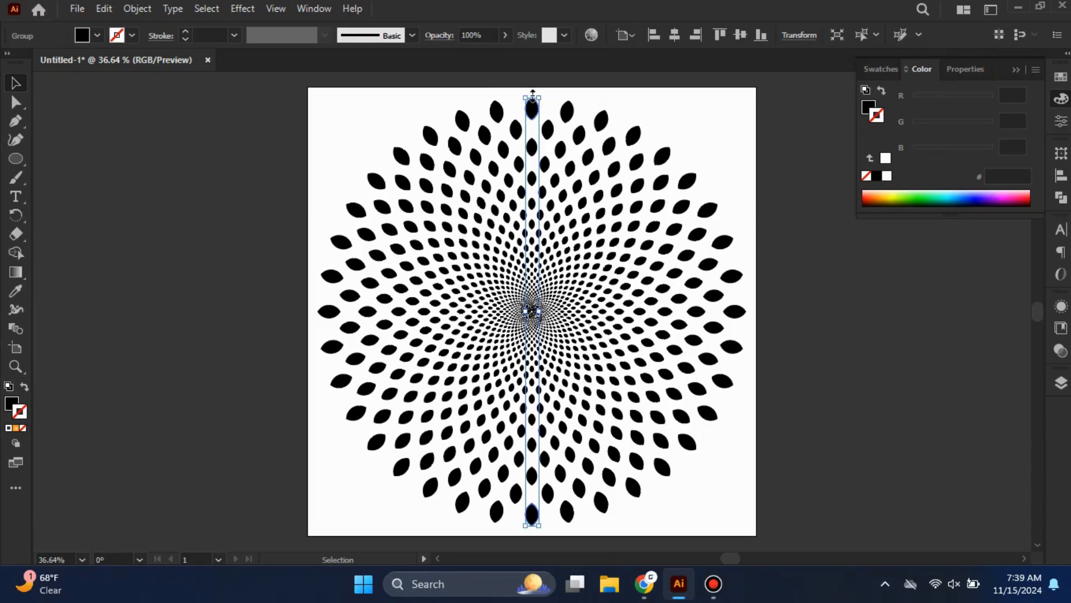
# Scale the whole leaf pattern down proportionally about its centre, leaving a wider margin on the artboard.
pyautogui.moveTo(533, 95); pyautogui.dragTo(532, 140)
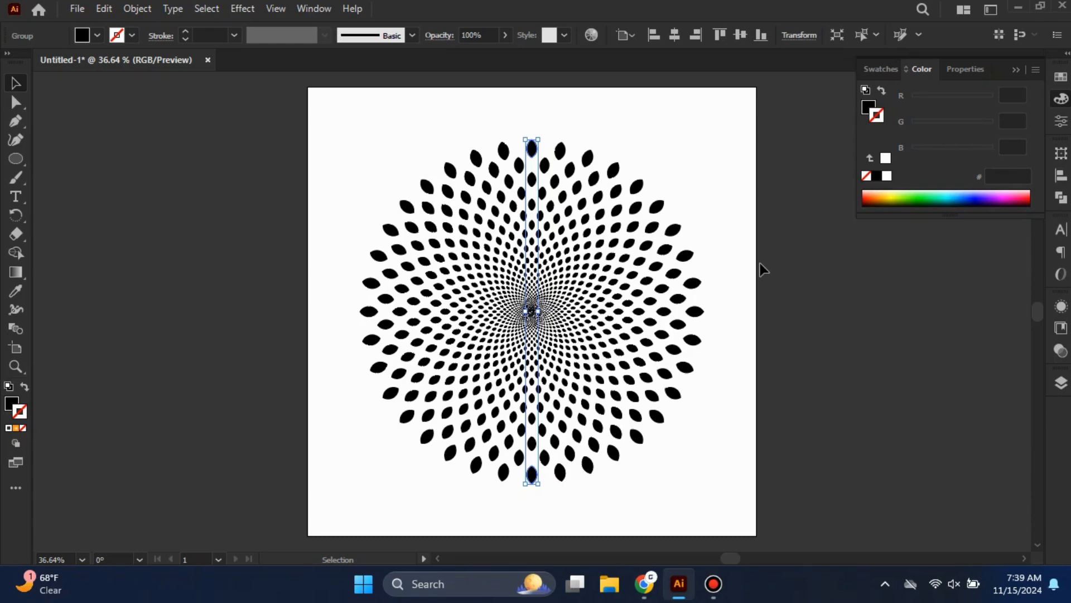
# Expand the appearance of the leaf pattern group to turn its Transform effects into real shapes, and deselect it.
pyautogui.click(139, 9)
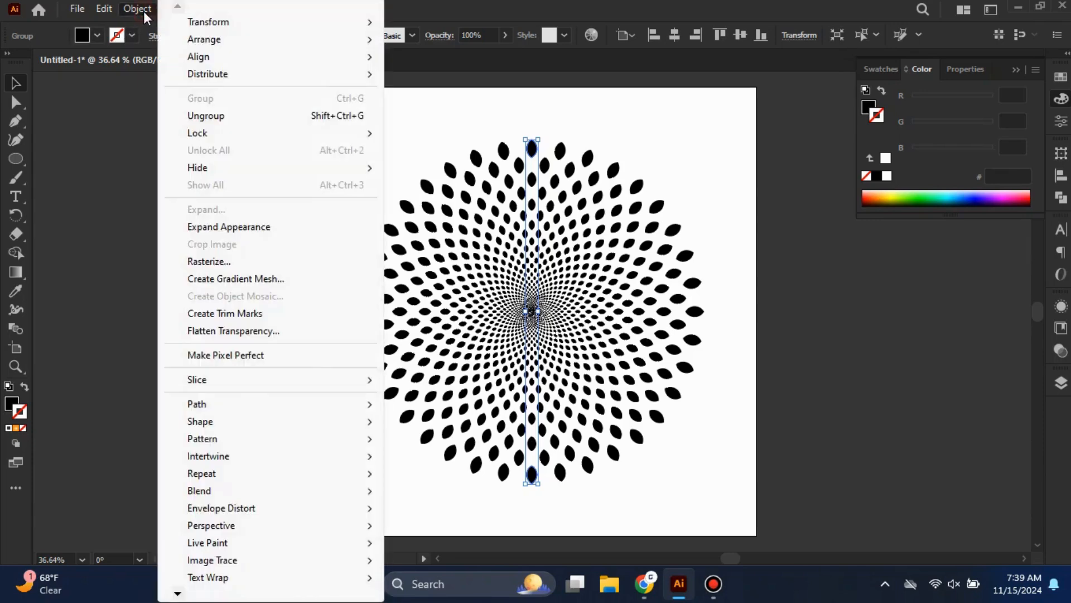
pyautogui.click(309, 226)
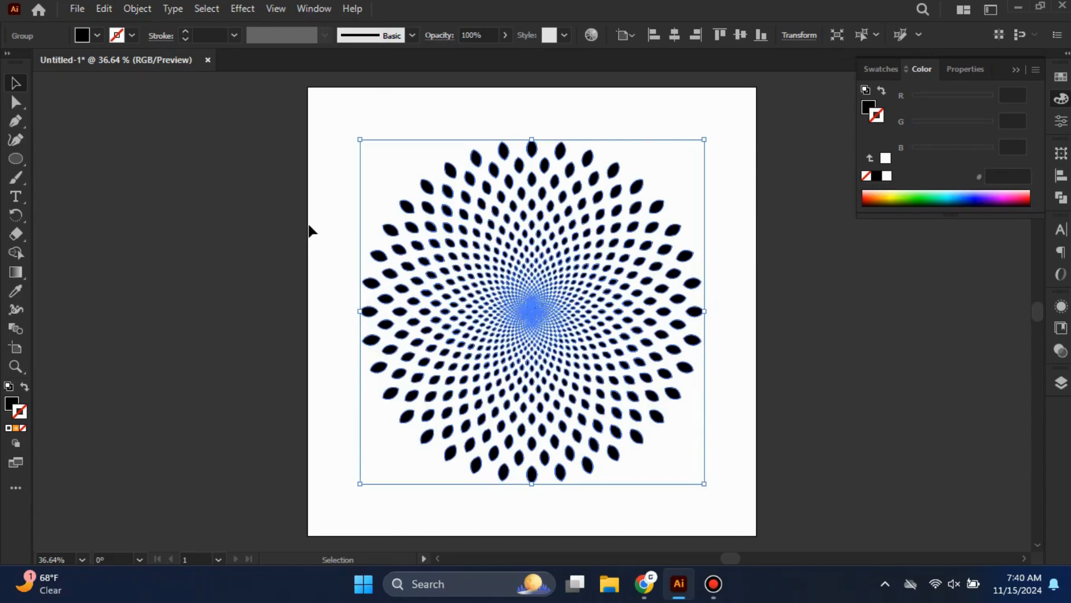
pyautogui.click(742, 307)
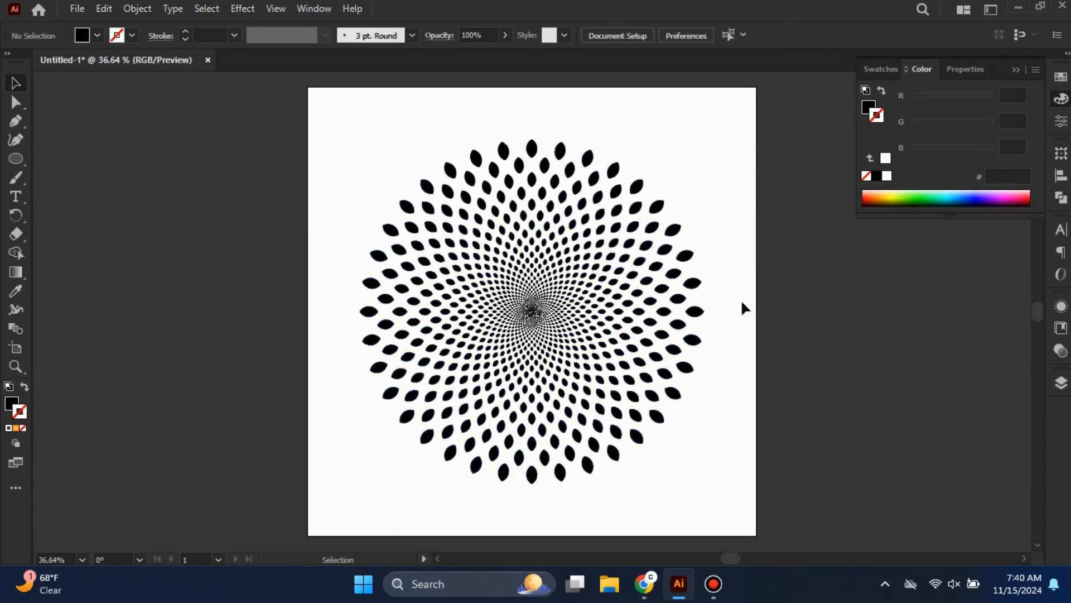
# Duplicate the whole leaf pattern, scale the copy down proportionally to a small medallion, and place it in the artboard's lower-left corner.
pyautogui.moveTo(333, 119); pyautogui.dragTo(728, 506)
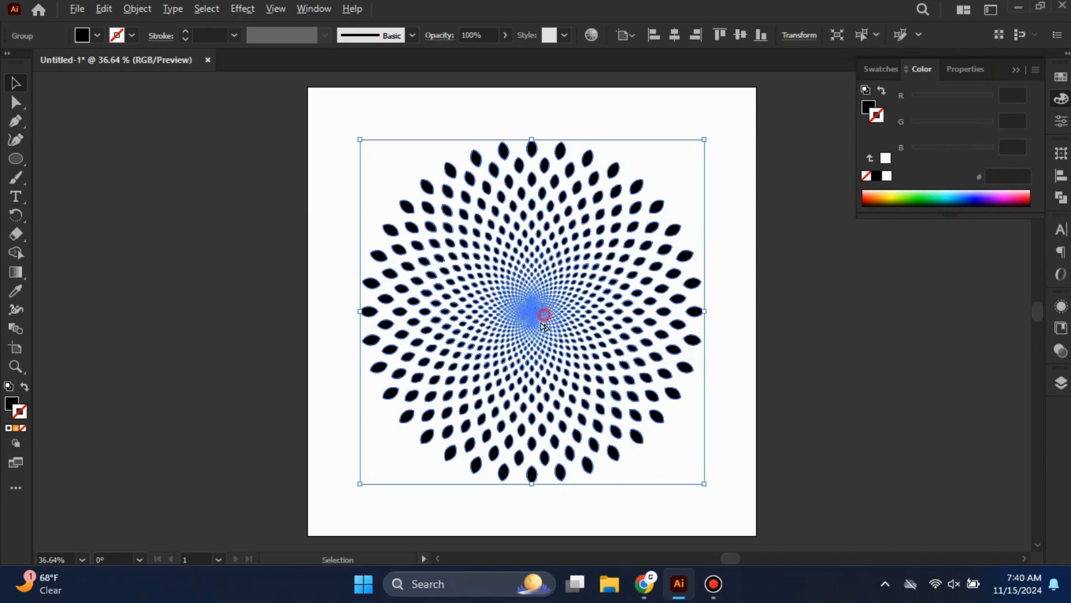
pyautogui.moveTo(547, 317); pyautogui.dragTo(487, 379)
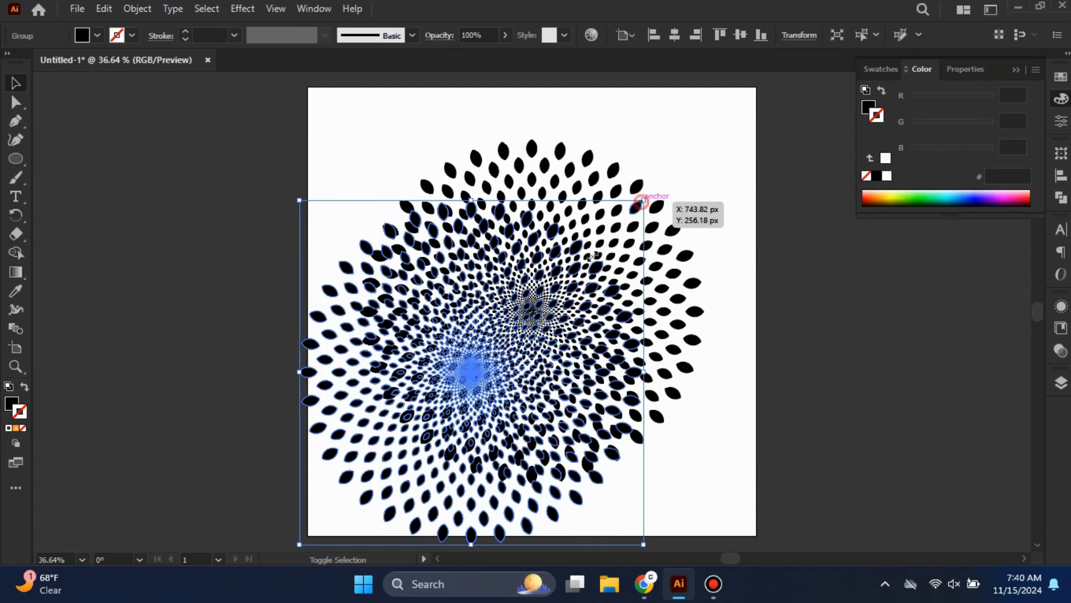
pyautogui.moveTo(643, 201); pyautogui.dragTo(392, 450)
pyautogui.moveTo(358, 491); pyautogui.dragTo(369, 480)
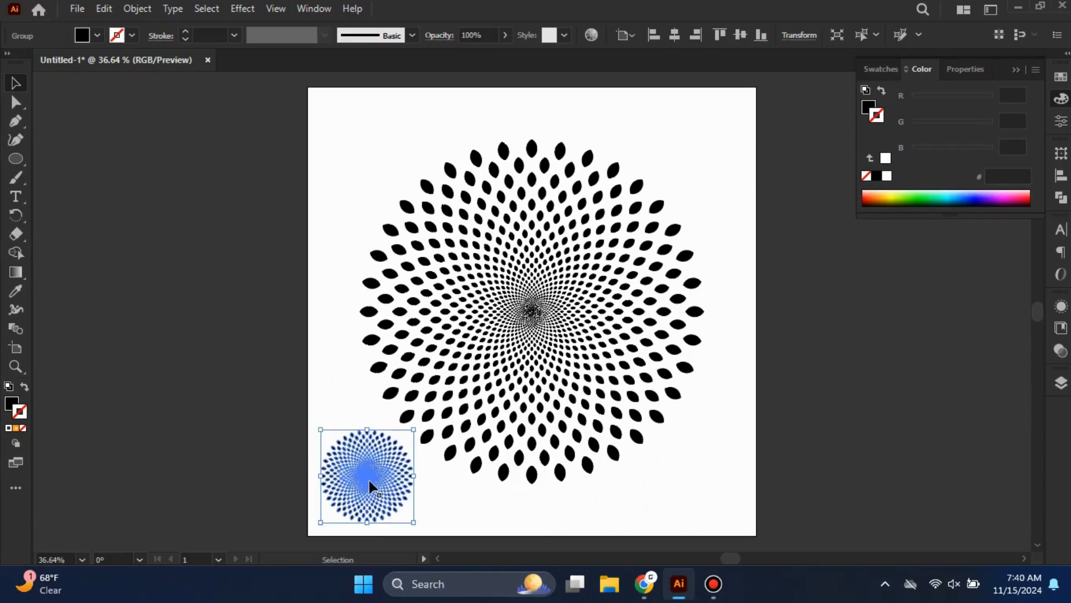
pyautogui.click(485, 491)
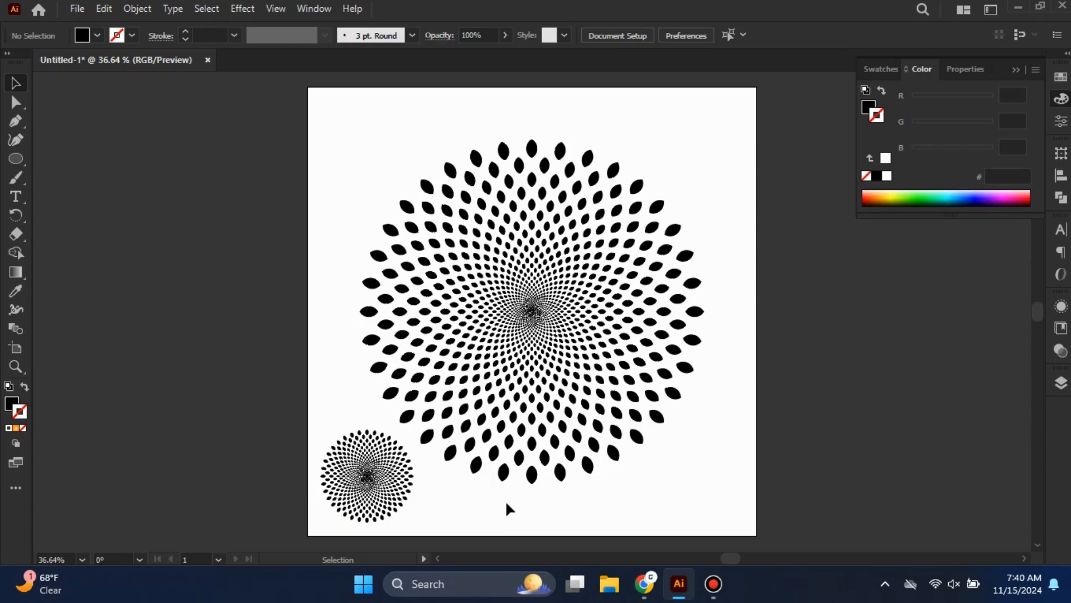